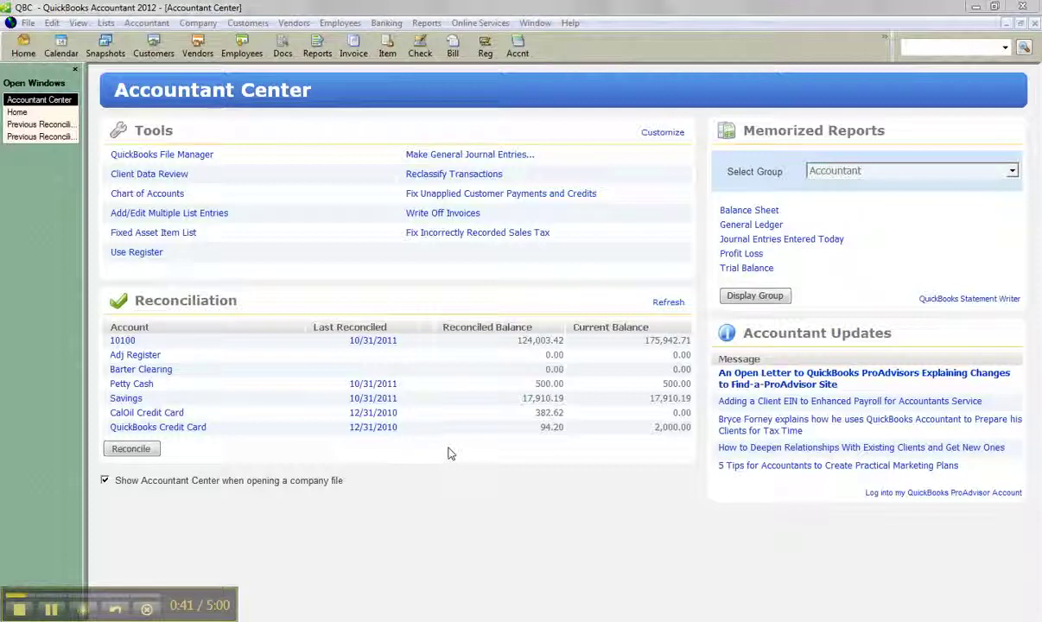
Begin reconciling the default bank account for statement date 11/30/2011 with an ending balance of 167442.42
{"action": "left_click", "coordinate": [386, 22]}
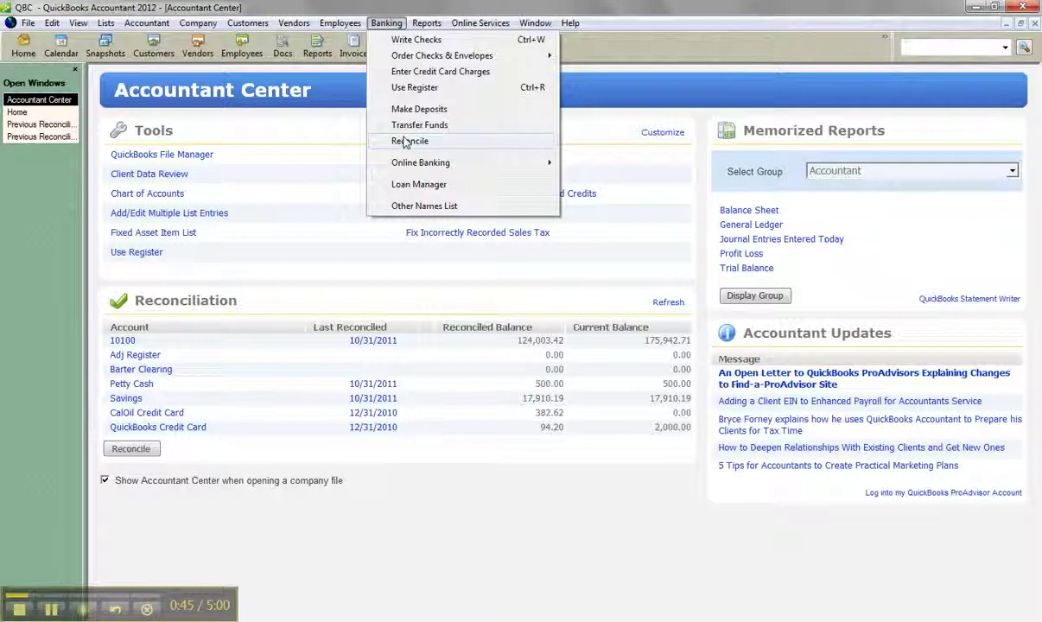
{"action": "left_click", "coordinate": [53, 178]}
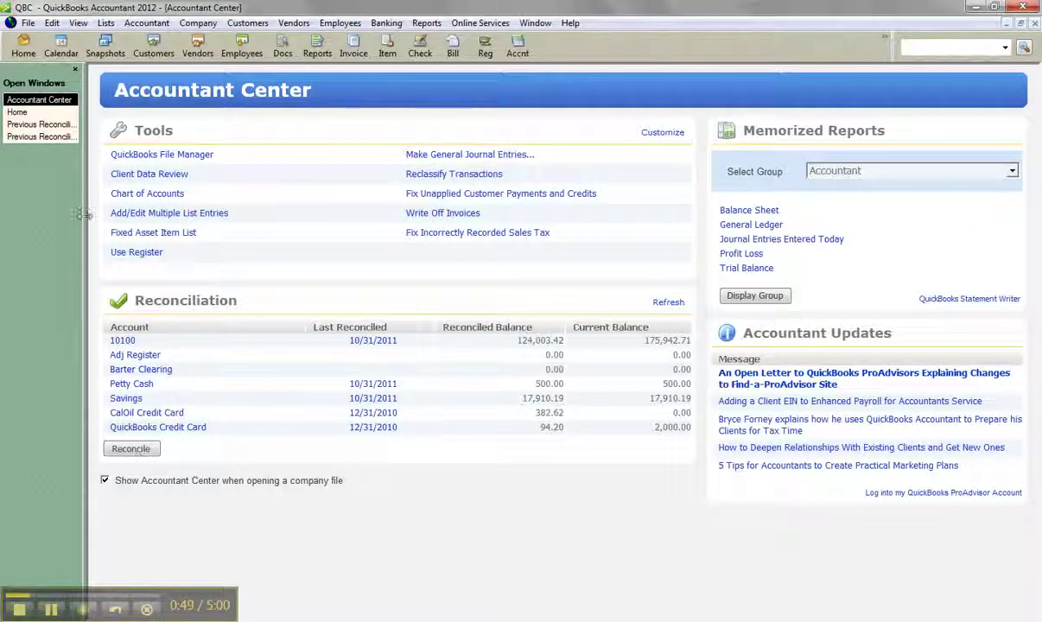
{"action": "left_click", "coordinate": [17, 112]}
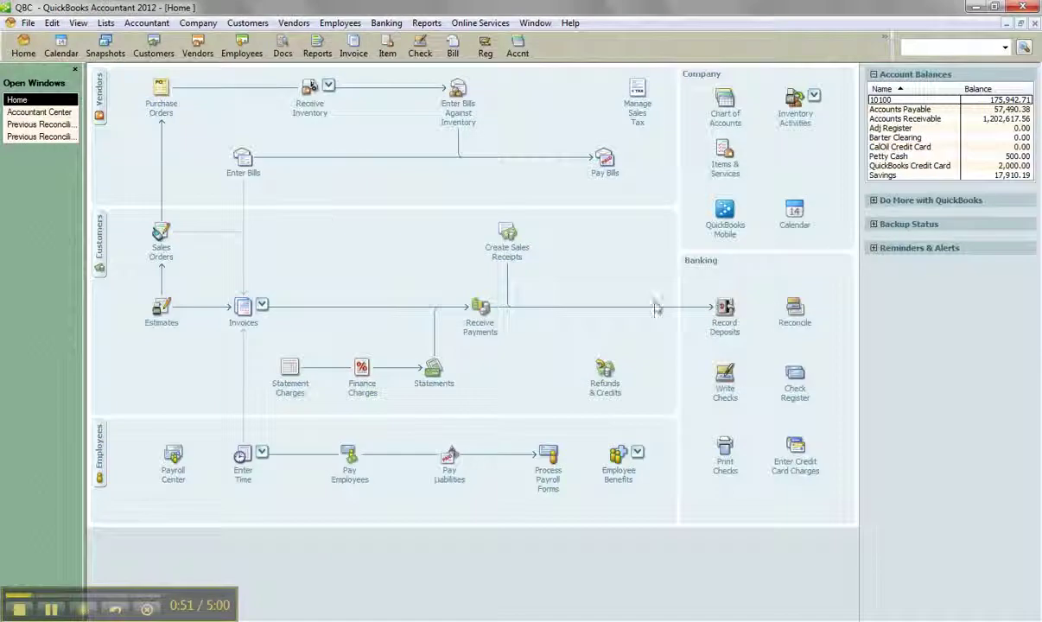
{"action": "left_click", "coordinate": [795, 313]}
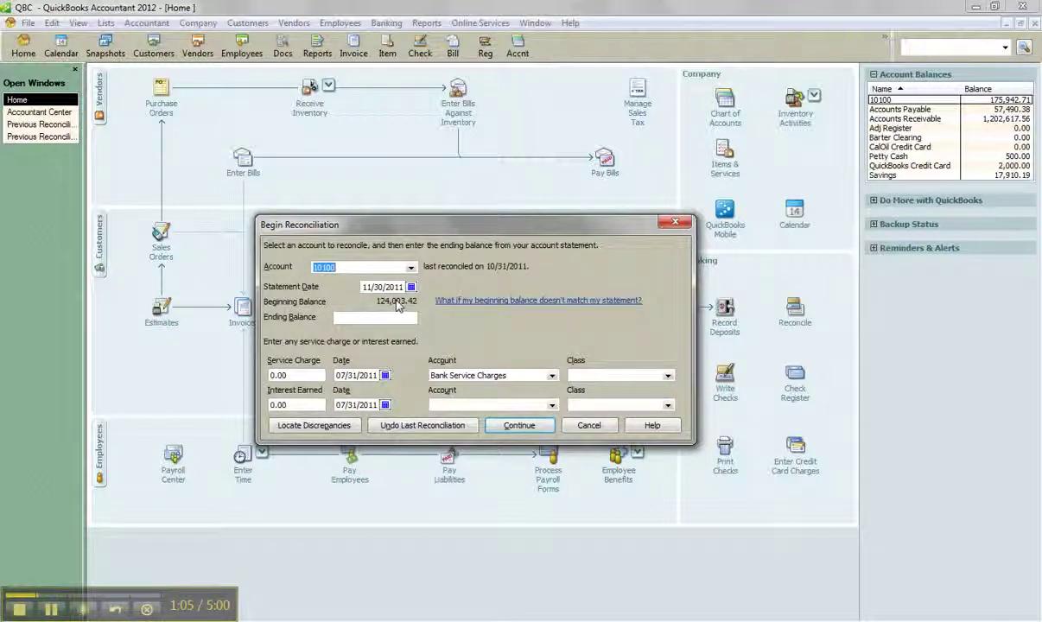
{"action": "left_click", "coordinate": [394, 318]}
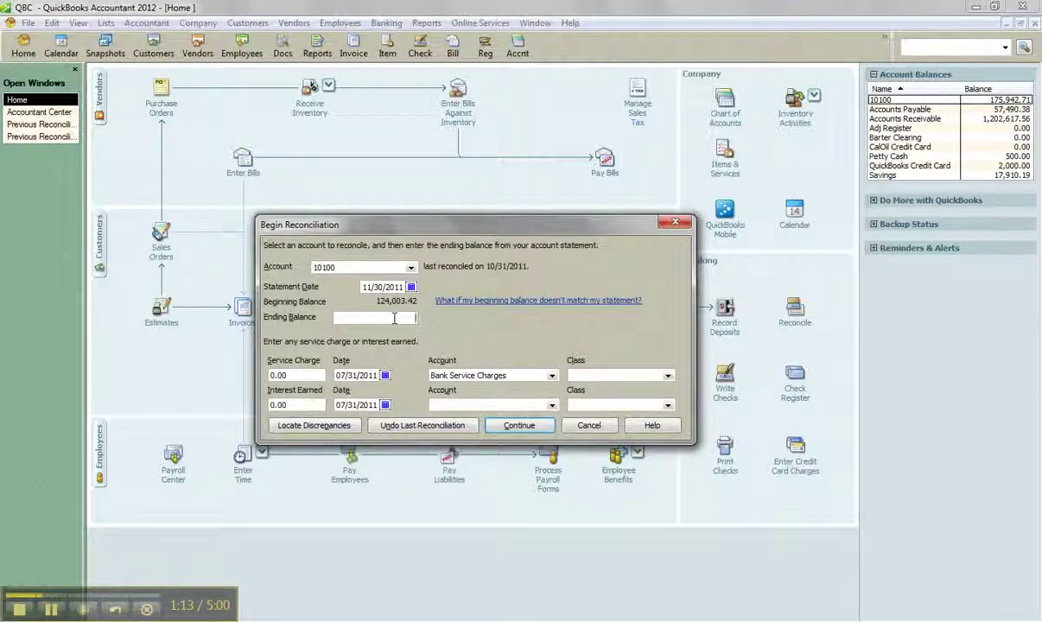
{"action": "type", "text": "167162"}
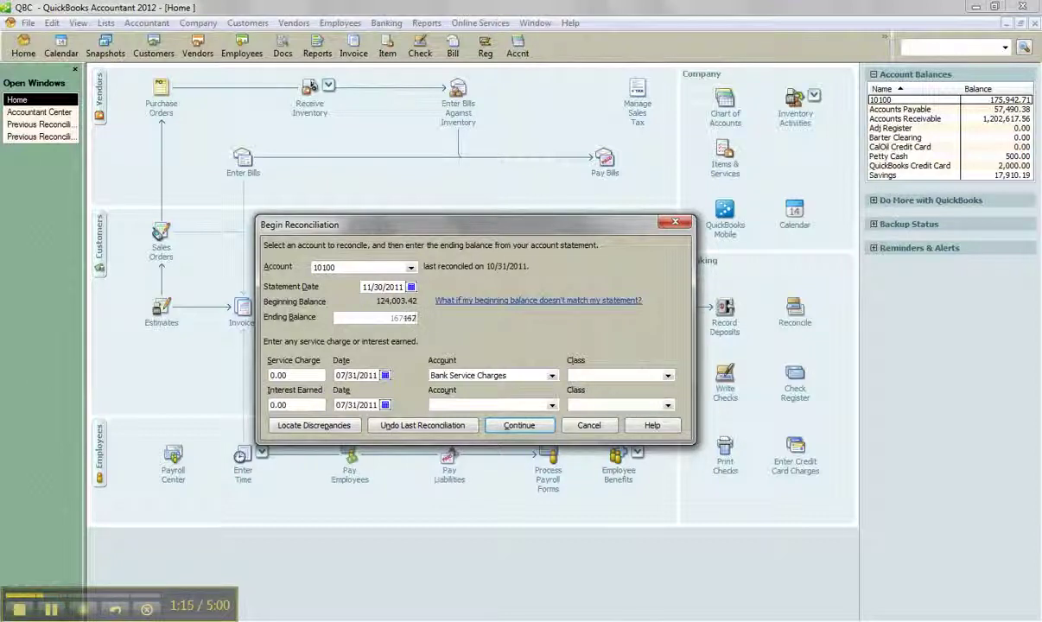
{"action": "type", "text": ".42"}
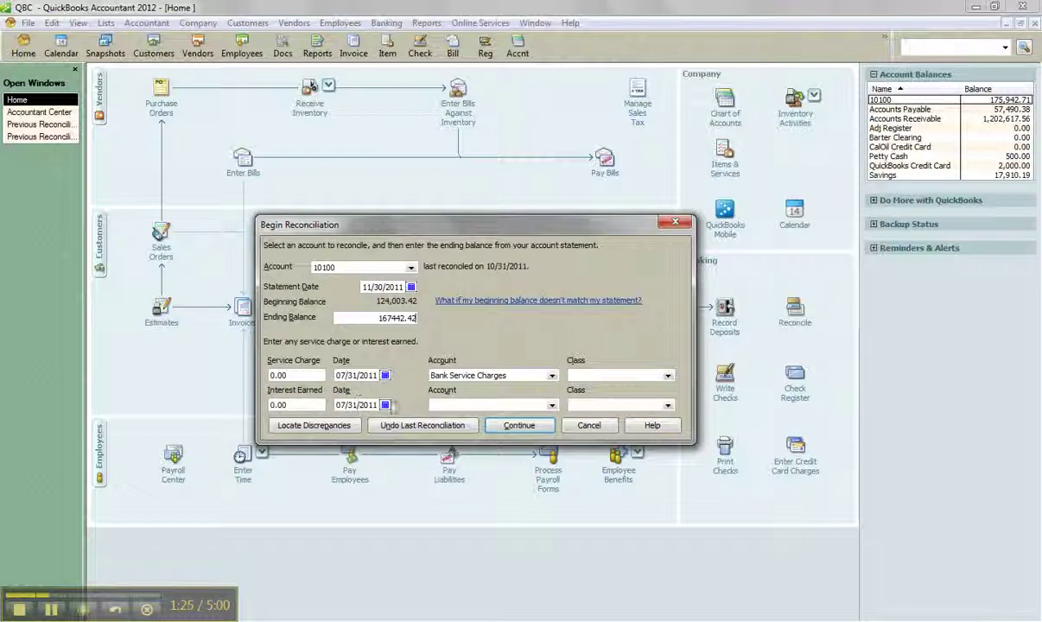
{"action": "left_click", "coordinate": [512, 428]}
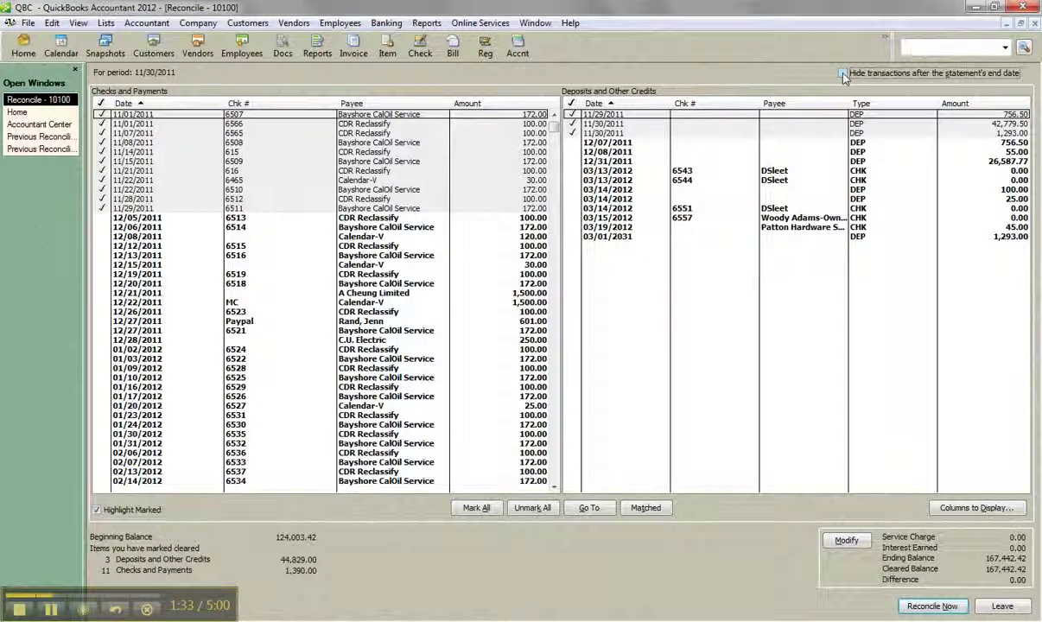
Hide transactions after the statement's end date, unmark everything, and mark all listed transactions as cleared
{"action": "left_click", "coordinate": [844, 74]}
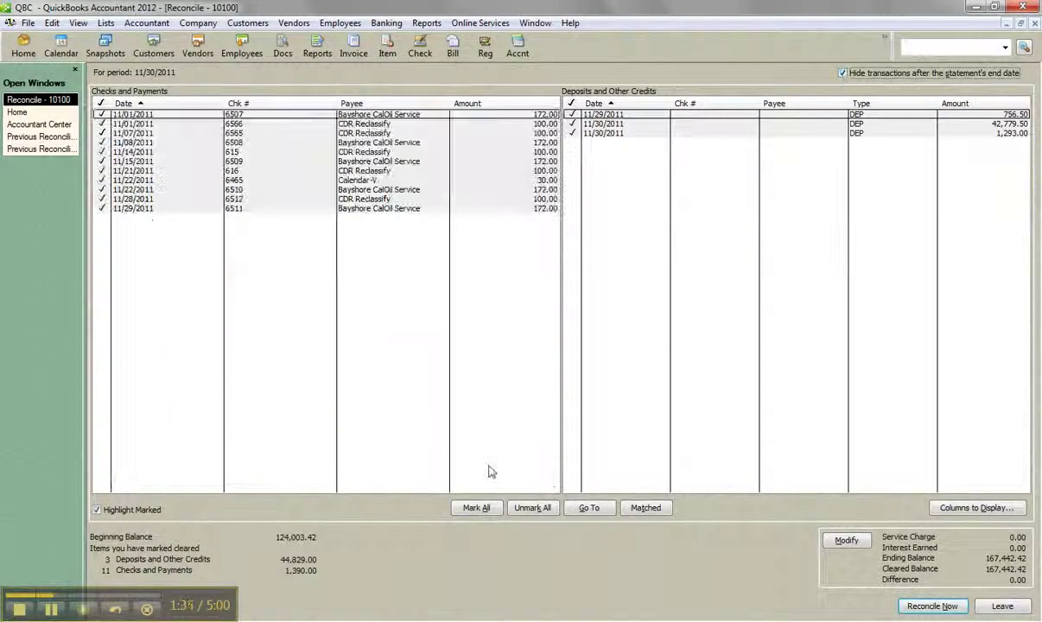
{"action": "left_click", "coordinate": [523, 508]}
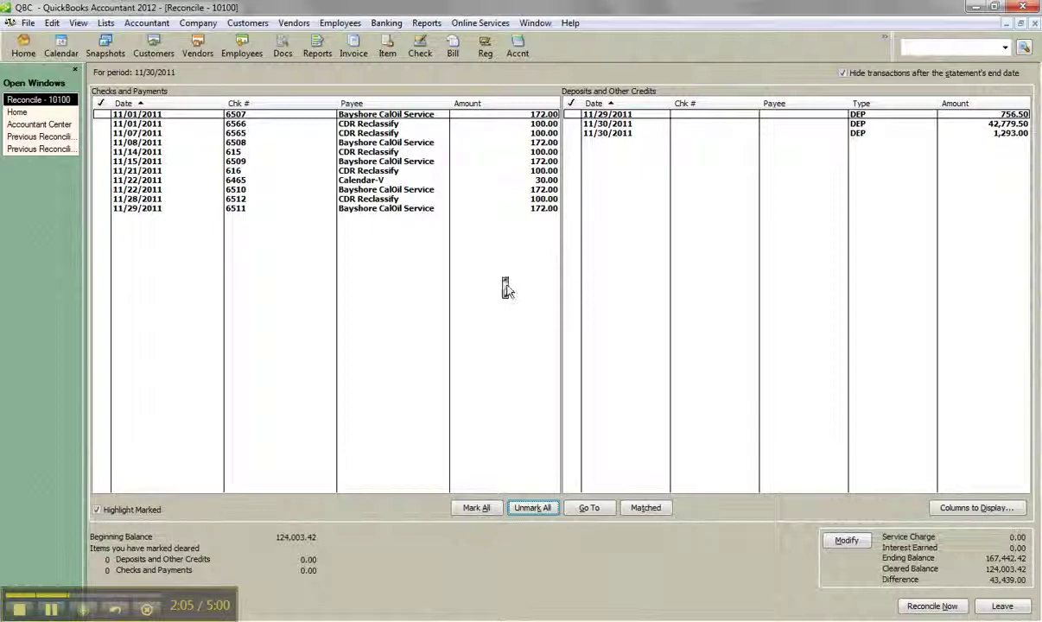
{"action": "left_click", "coordinate": [473, 508]}
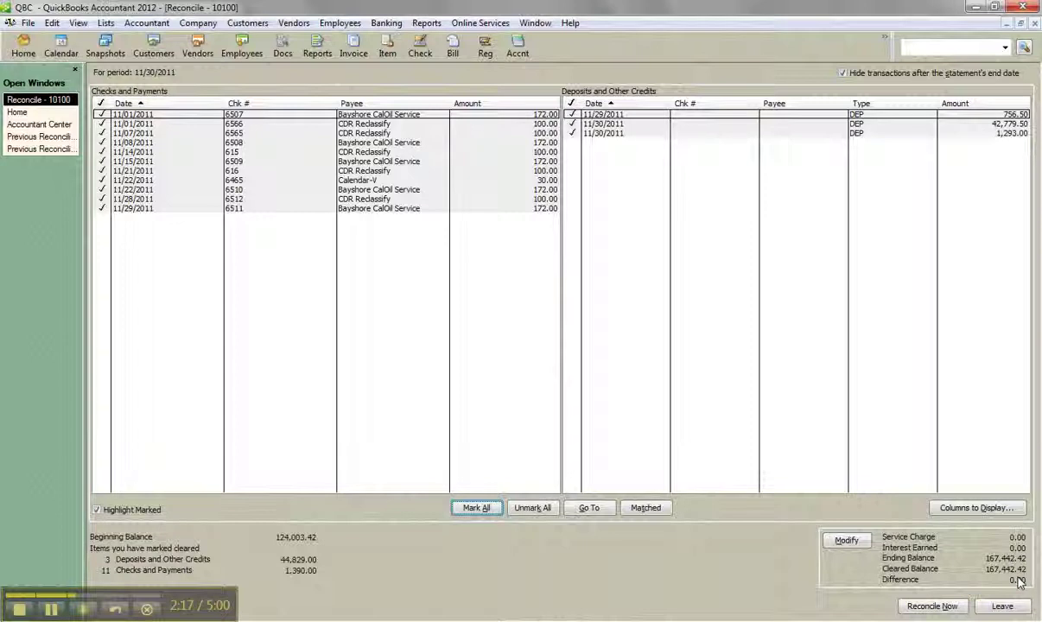
Complete the reconciliation without displaying a report and refresh the reconciliation overview in the Accountant Center
{"action": "left_click", "coordinate": [921, 610]}
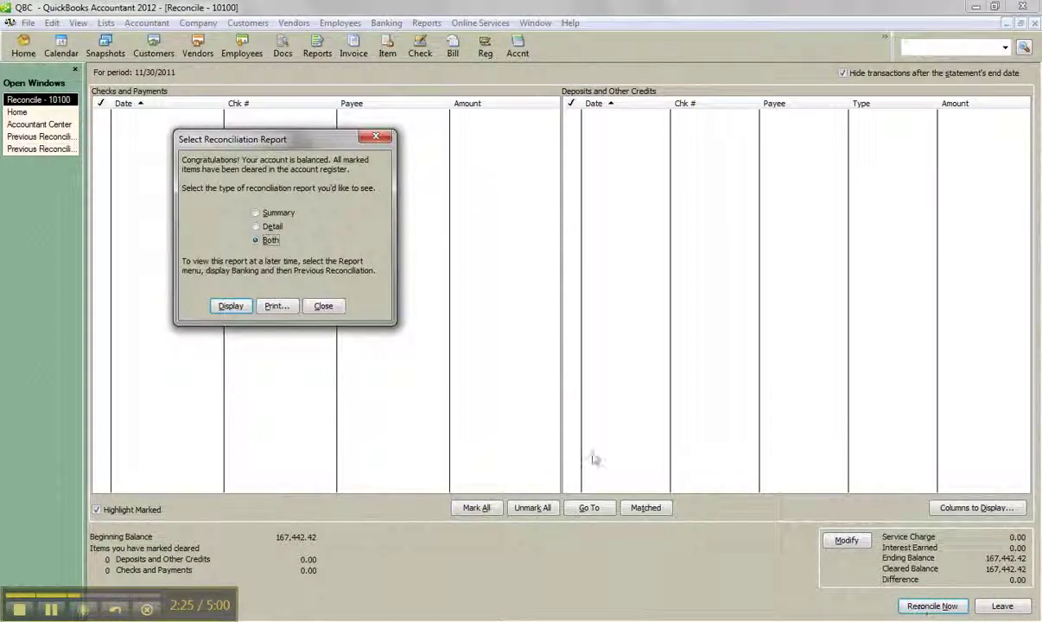
{"action": "left_click", "coordinate": [322, 307]}
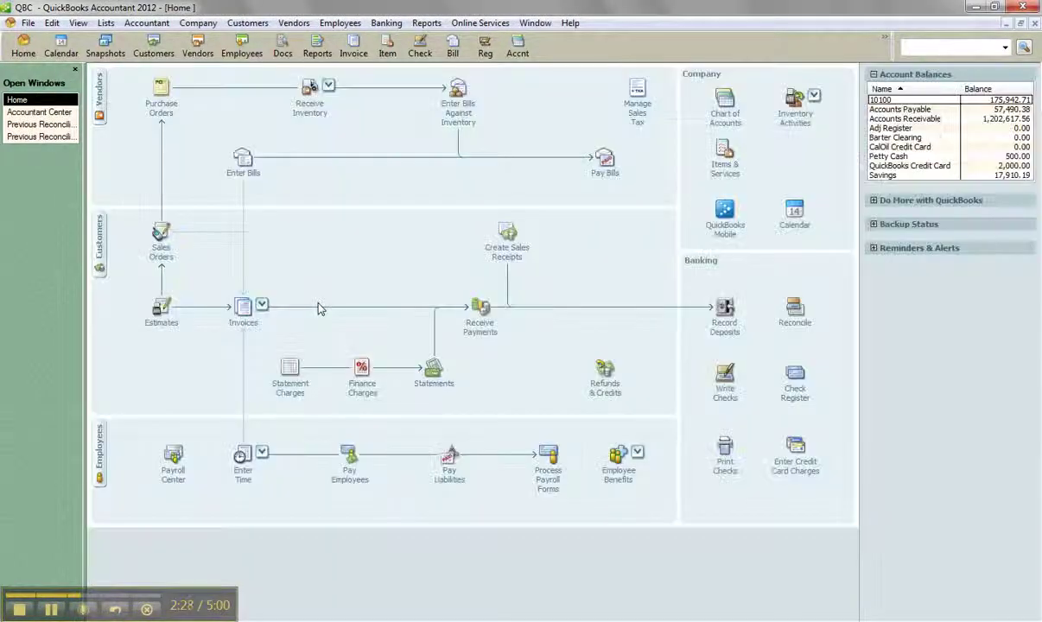
{"action": "left_click", "coordinate": [39, 112]}
{"action": "left_click", "coordinate": [668, 303]}
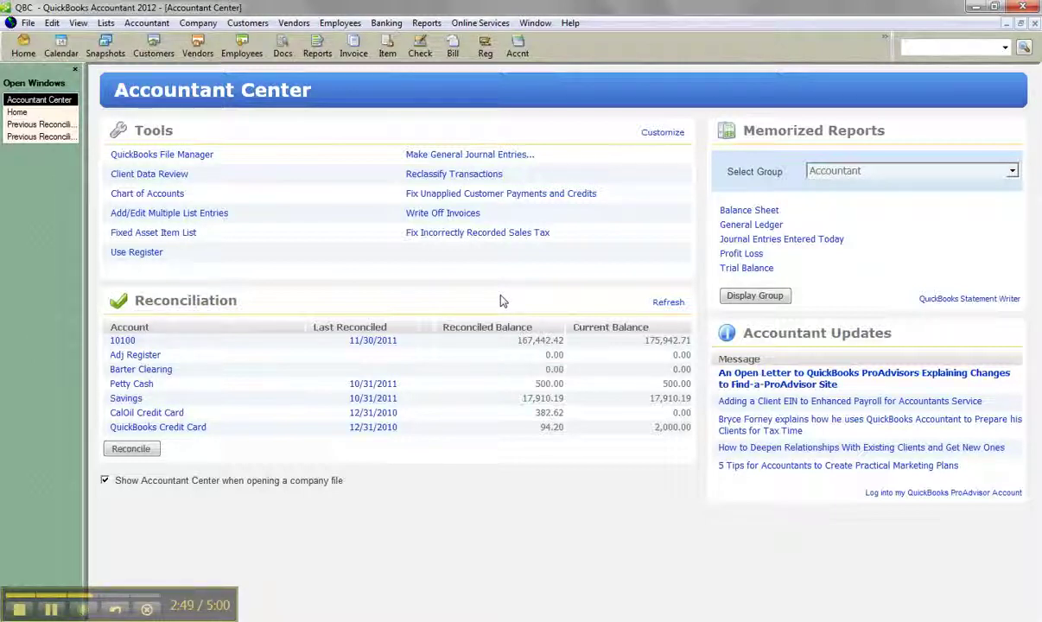
Display the 11/30/2011 previous reconciliation detail report, including changes made to cleared transactions since the reconciliation
{"action": "left_click", "coordinate": [427, 24]}
{"action": "mouse_move", "coordinate": [517, 252]}
{"action": "left_click", "coordinate": [676, 316]}
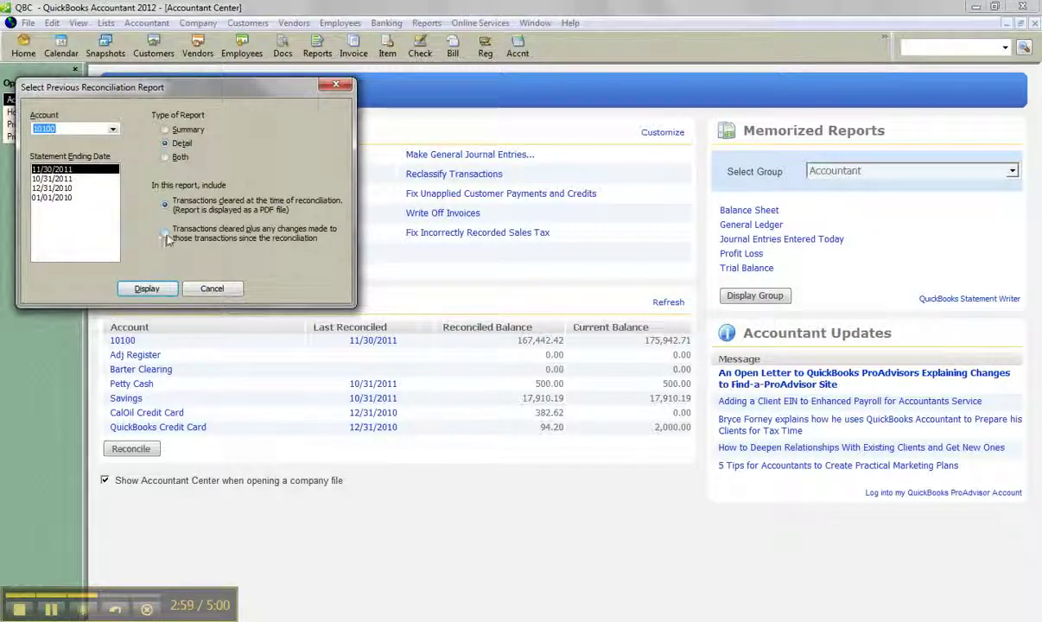
{"action": "left_click", "coordinate": [165, 232]}
{"action": "left_click", "coordinate": [147, 289]}
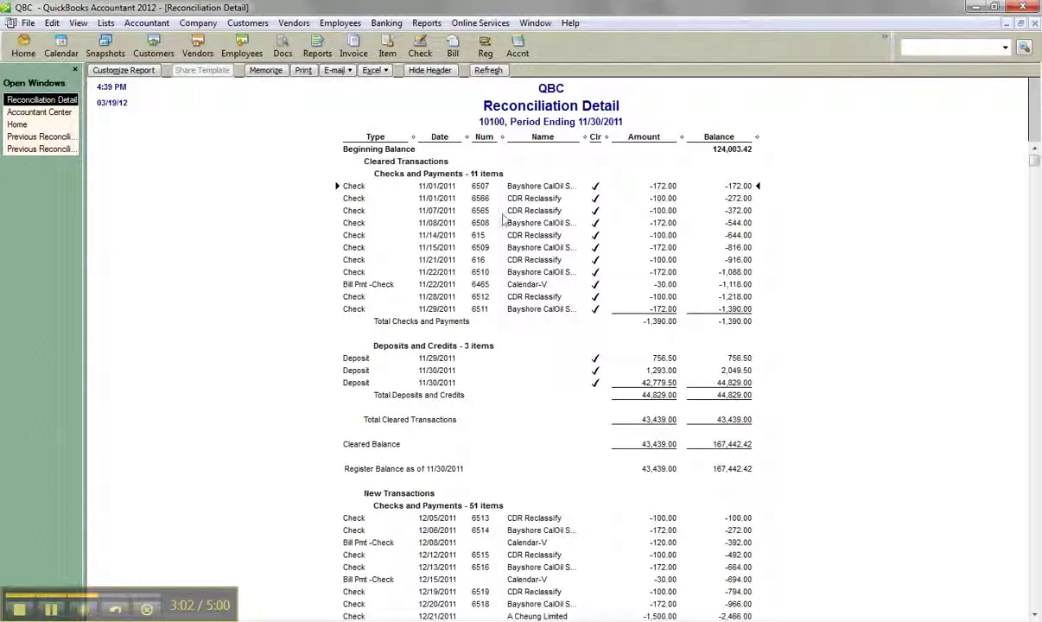
Delete the cleared 11/01/2011 check to CDR Reclassify from the reconciliation detail report and close the check window
{"action": "double_click", "coordinate": [483, 198]}
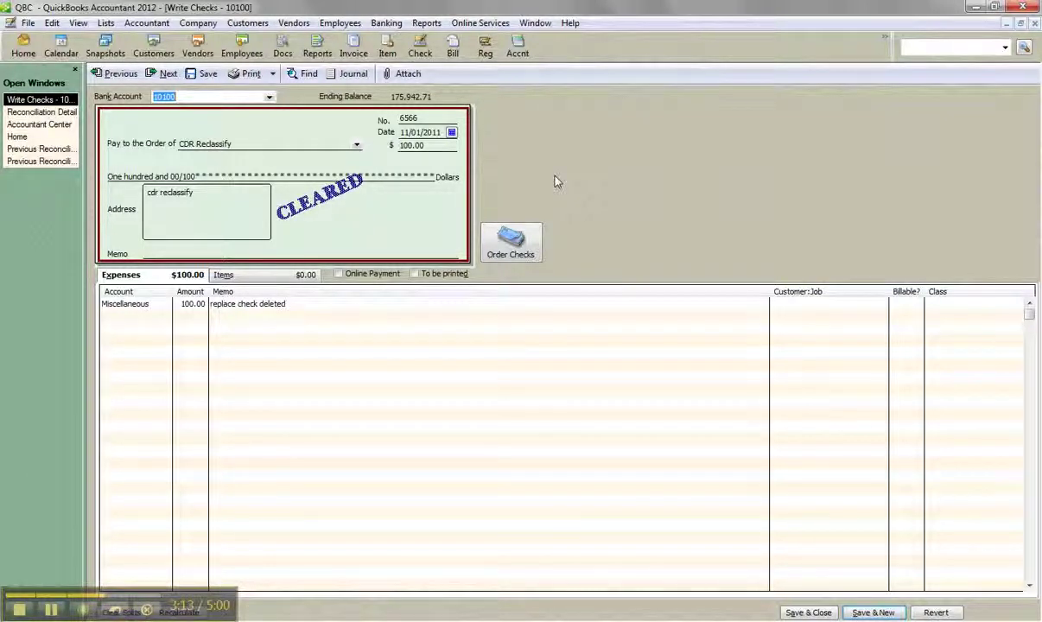
{"action": "key", "text": "ctrl+d"}
{"action": "left_click", "coordinate": [490, 202]}
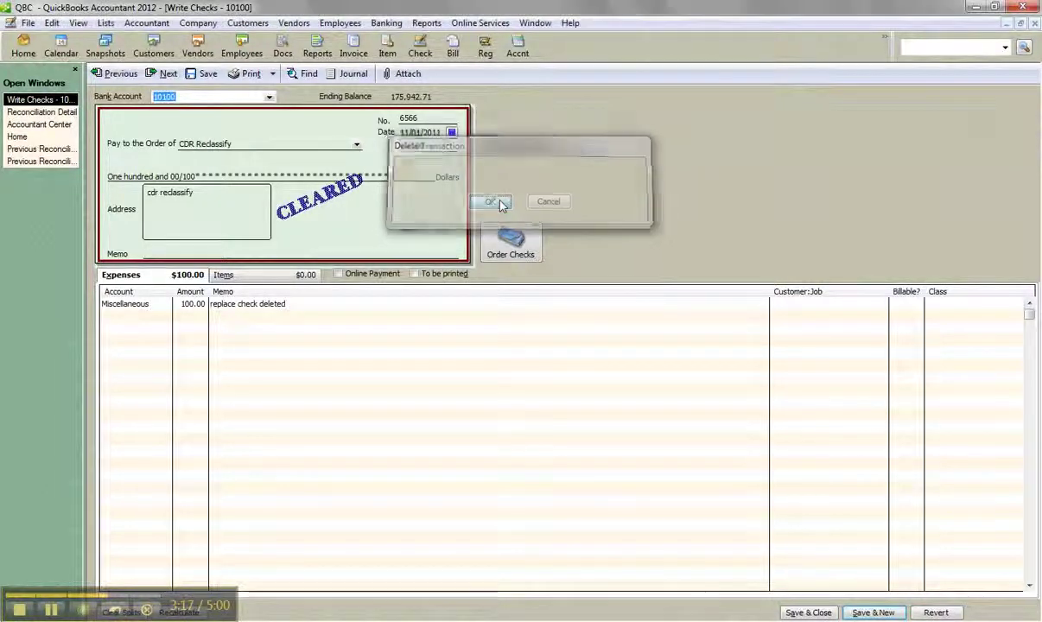
{"action": "left_click", "coordinate": [1035, 23]}
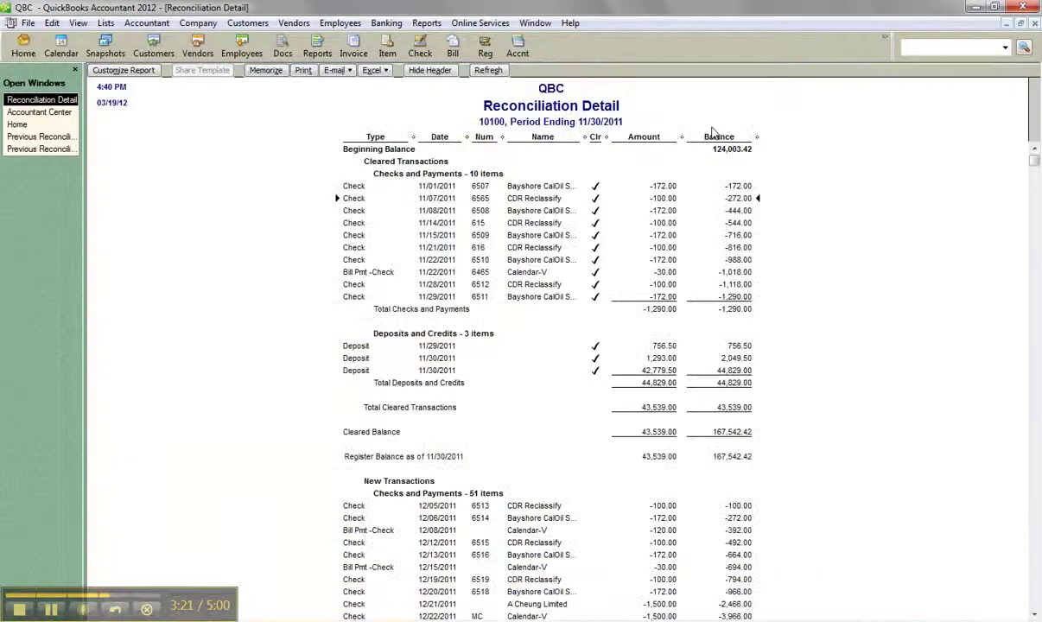
Close the detail report and check the account's beginning balance in a new reconciliation, cancelling it without continuing
{"action": "left_click", "coordinate": [1035, 24]}
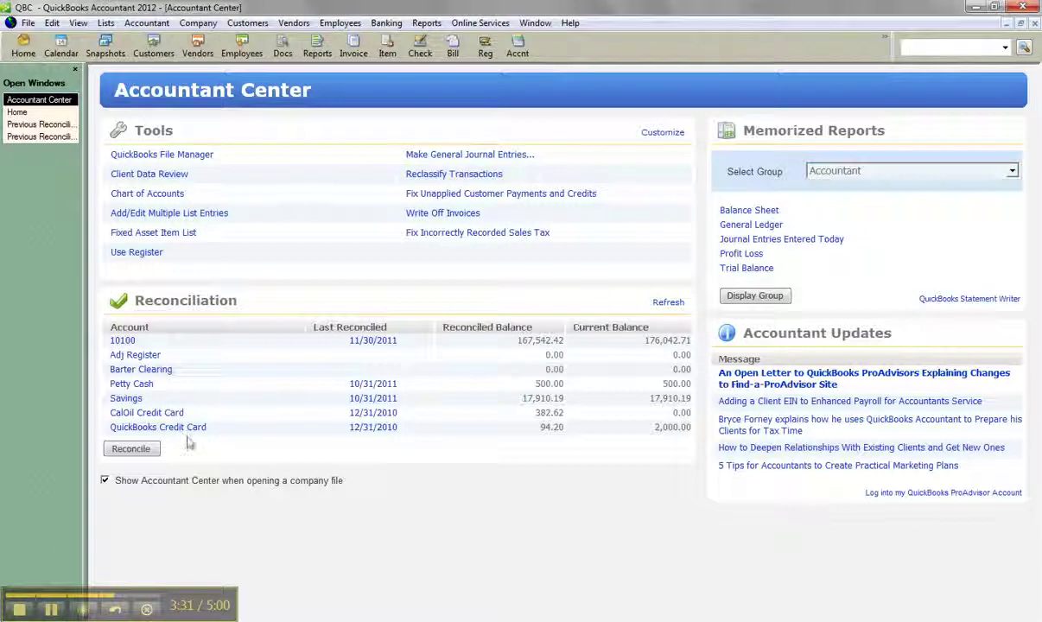
{"action": "left_click", "coordinate": [139, 449]}
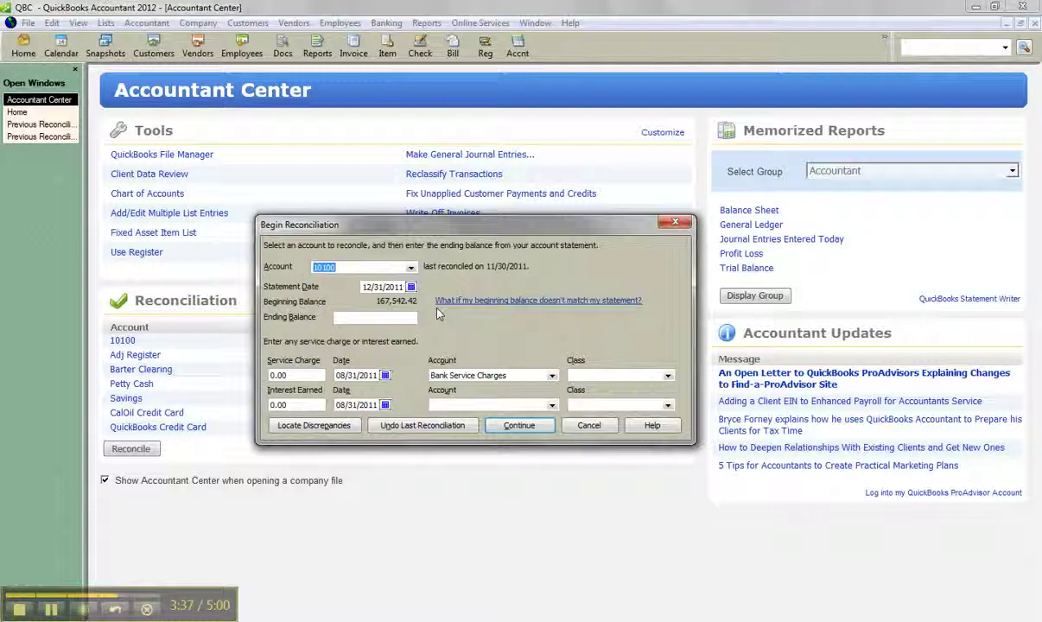
{"action": "left_click", "coordinate": [589, 426]}
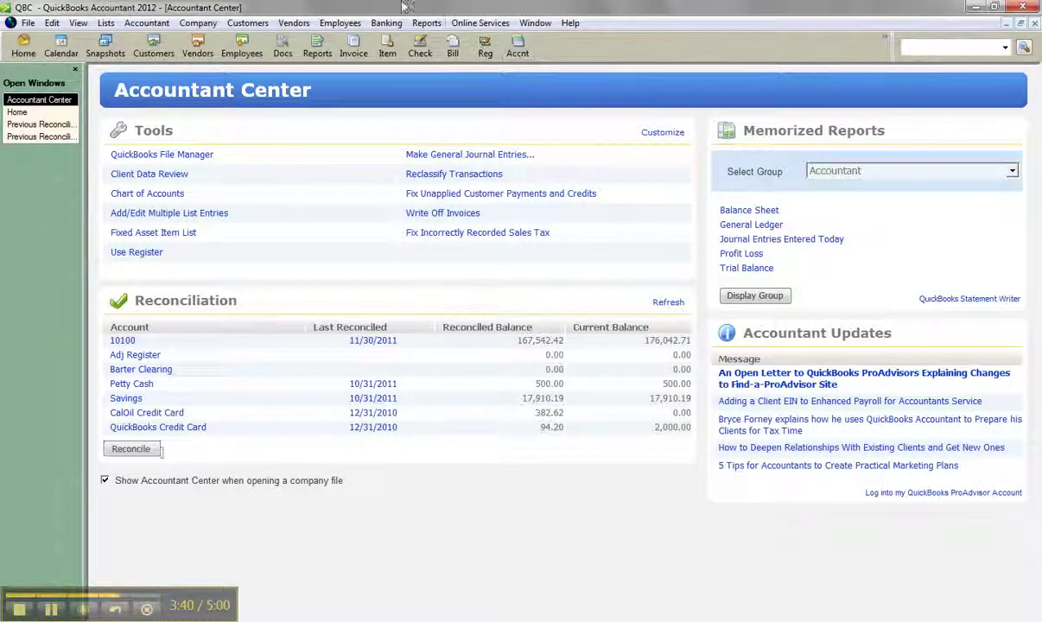
Run the Reconciliation Discrepancy report for the same bank account
{"action": "left_click", "coordinate": [423, 24]}
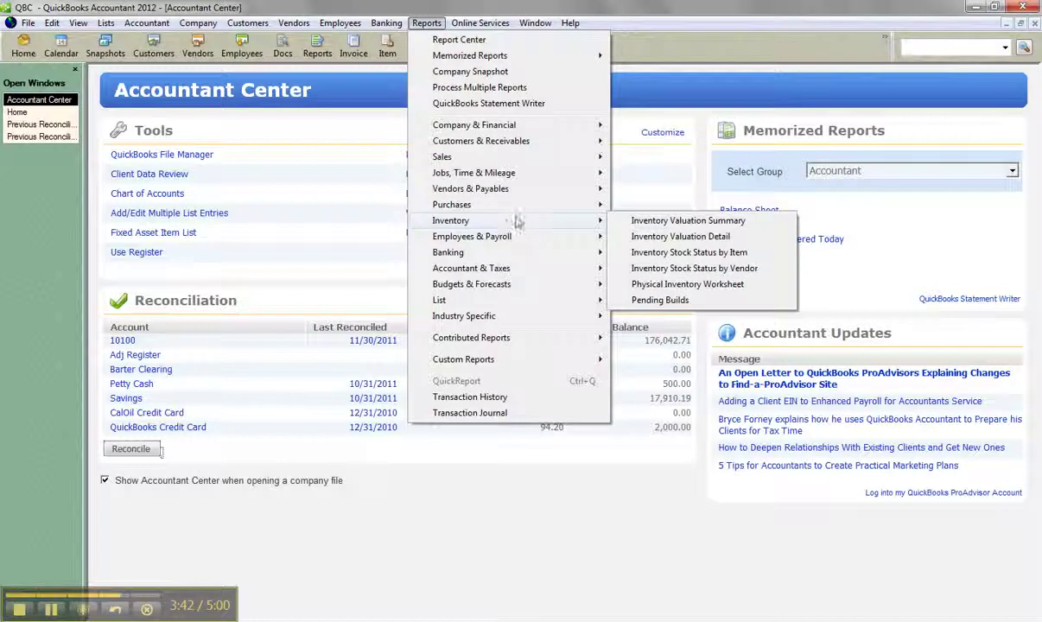
{"action": "mouse_move", "coordinate": [517, 269]}
{"action": "mouse_move", "coordinate": [540, 254]}
{"action": "left_click", "coordinate": [642, 301]}
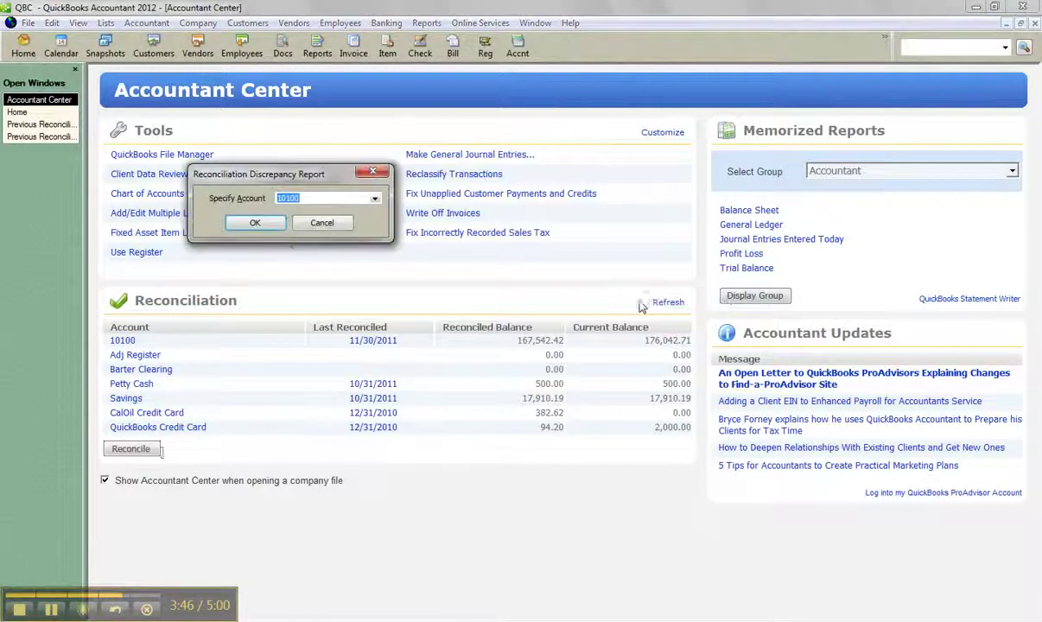
{"action": "left_click", "coordinate": [264, 221]}
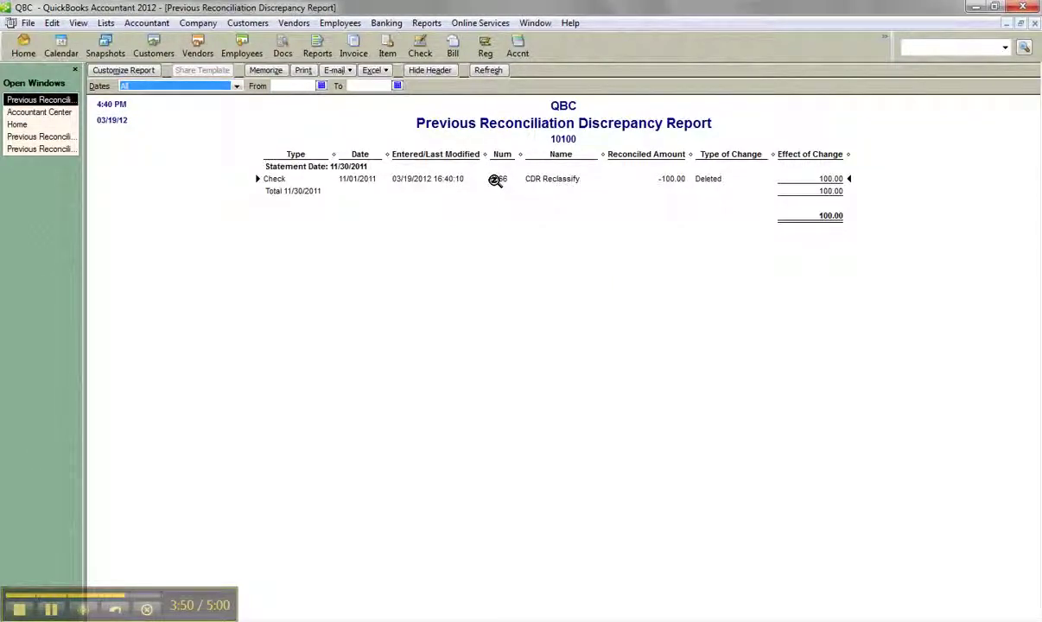
Start a new check from the bank account payable to CDR Reclassify
{"action": "left_click", "coordinate": [386, 23]}
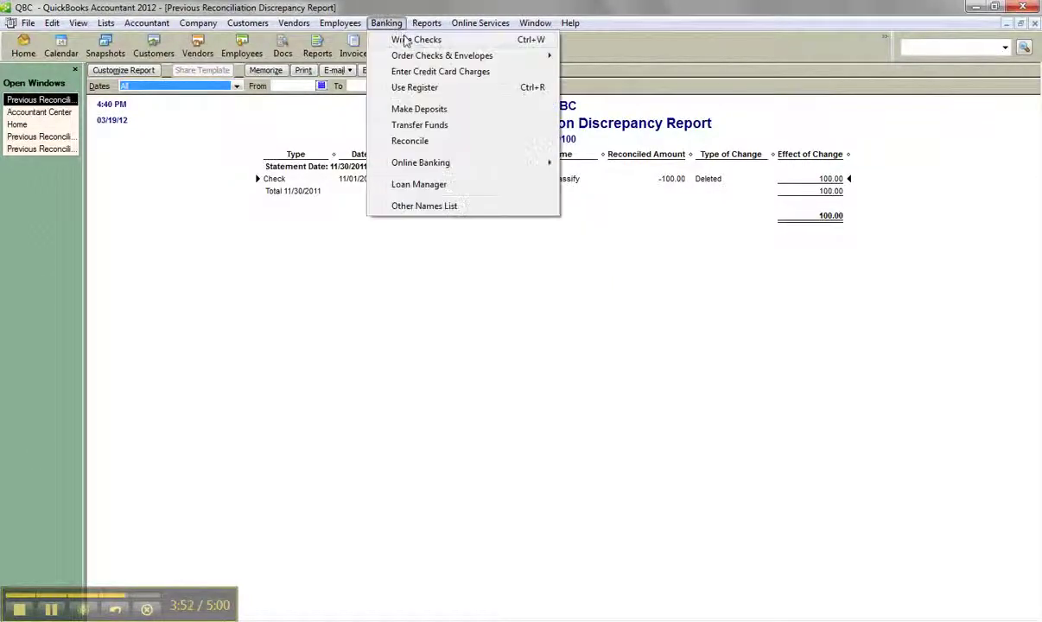
{"action": "left_click", "coordinate": [412, 39]}
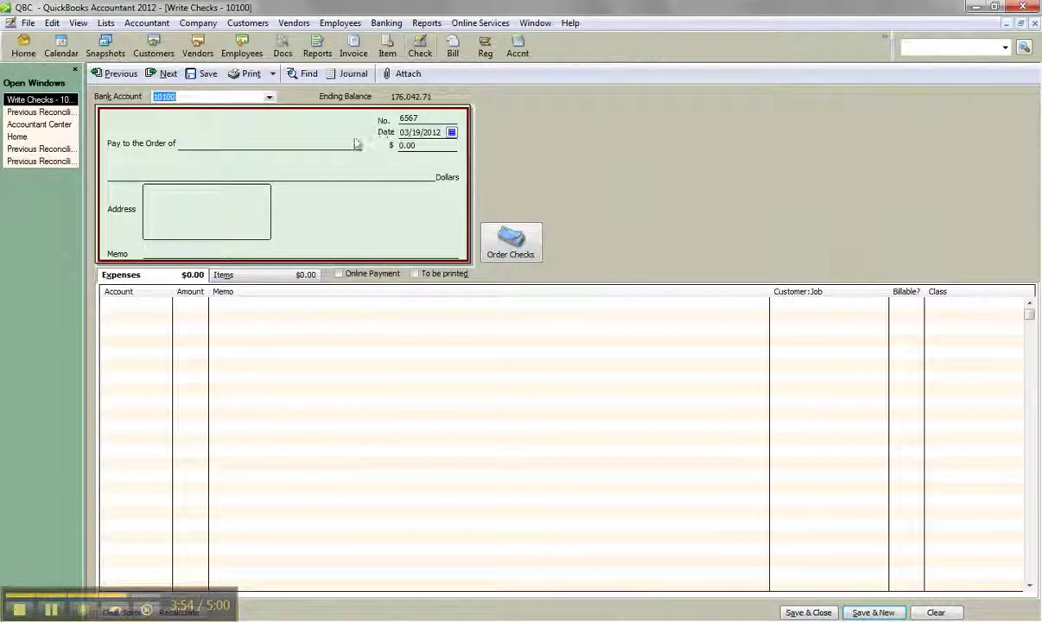
{"action": "left_click", "coordinate": [339, 145]}
{"action": "type", "text": "CDR Reclassify"}
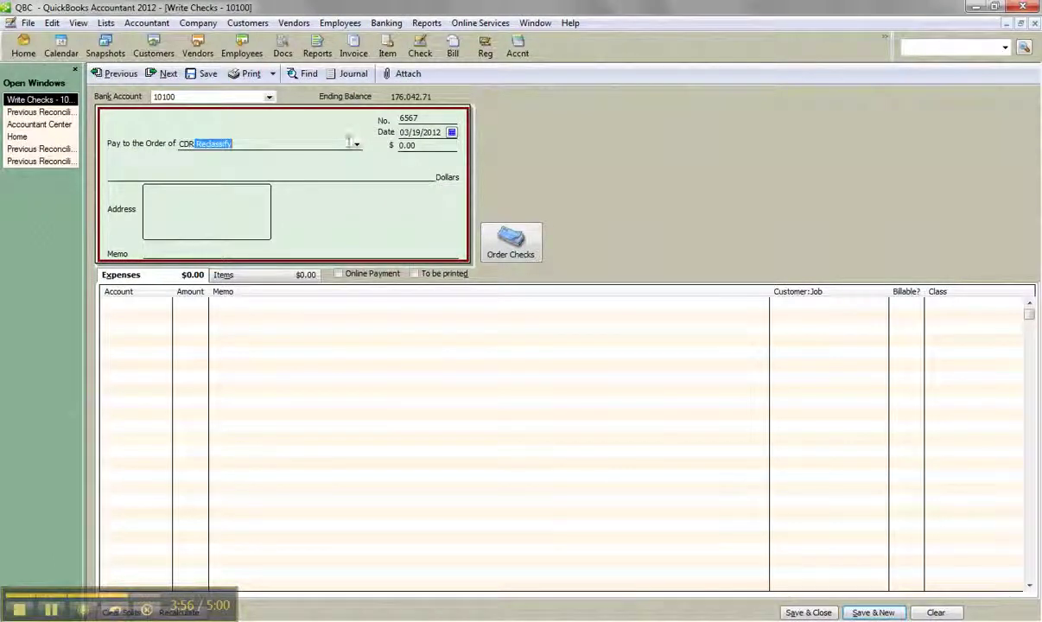
Date the replacement check 11/01/2011, then save and close it
{"action": "left_click", "coordinate": [451, 132]}
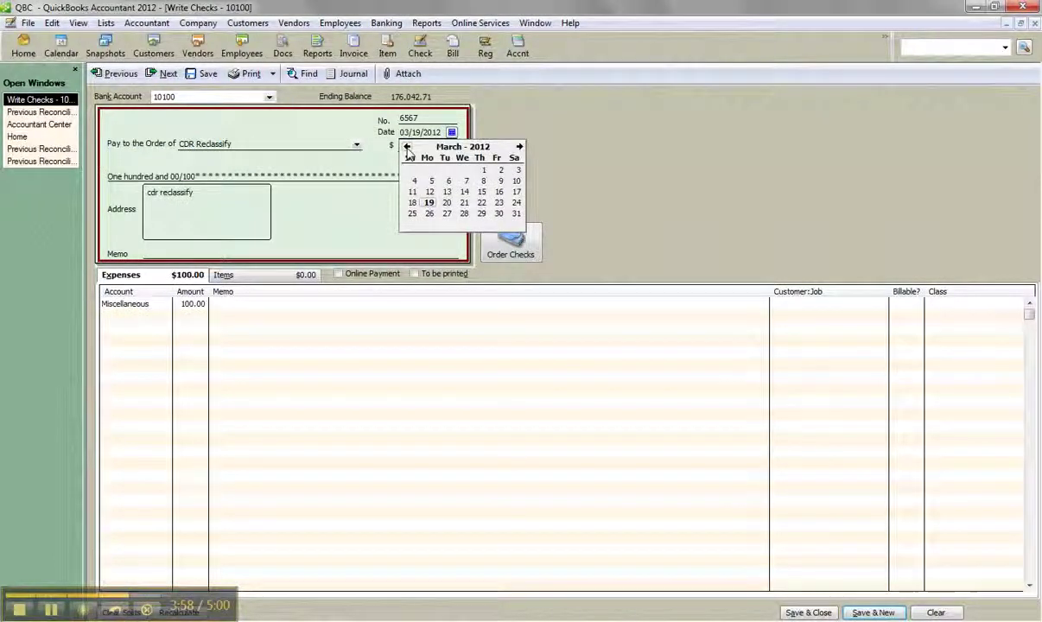
{"action": "left_click", "coordinate": [407, 147]}
{"action": "left_click", "coordinate": [407, 147]}
{"action": "left_click", "coordinate": [407, 147]}
{"action": "left_click", "coordinate": [407, 146]}
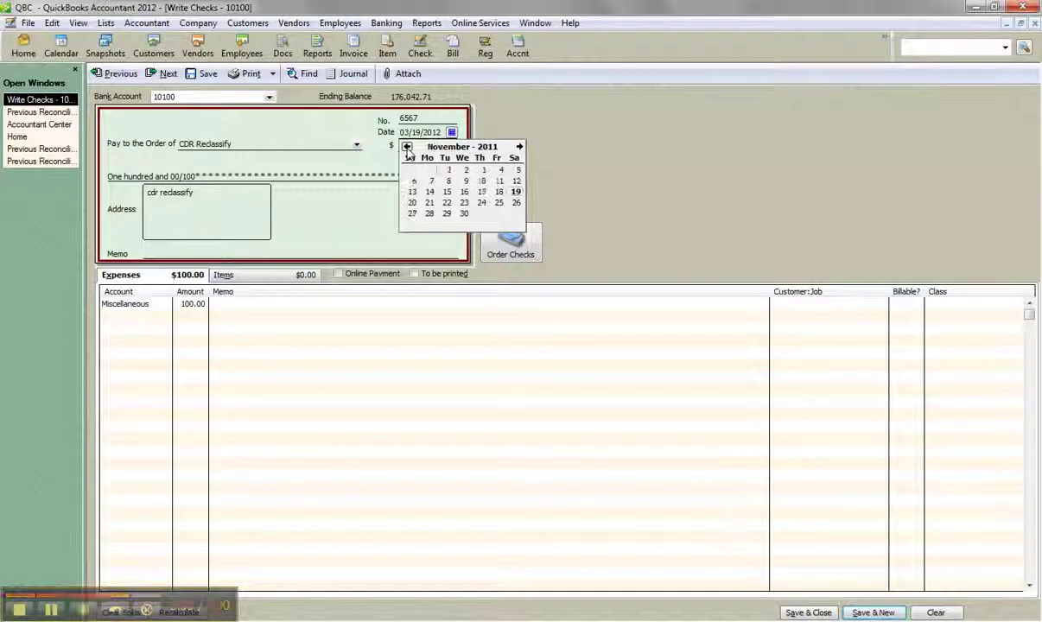
{"action": "left_click", "coordinate": [450, 172]}
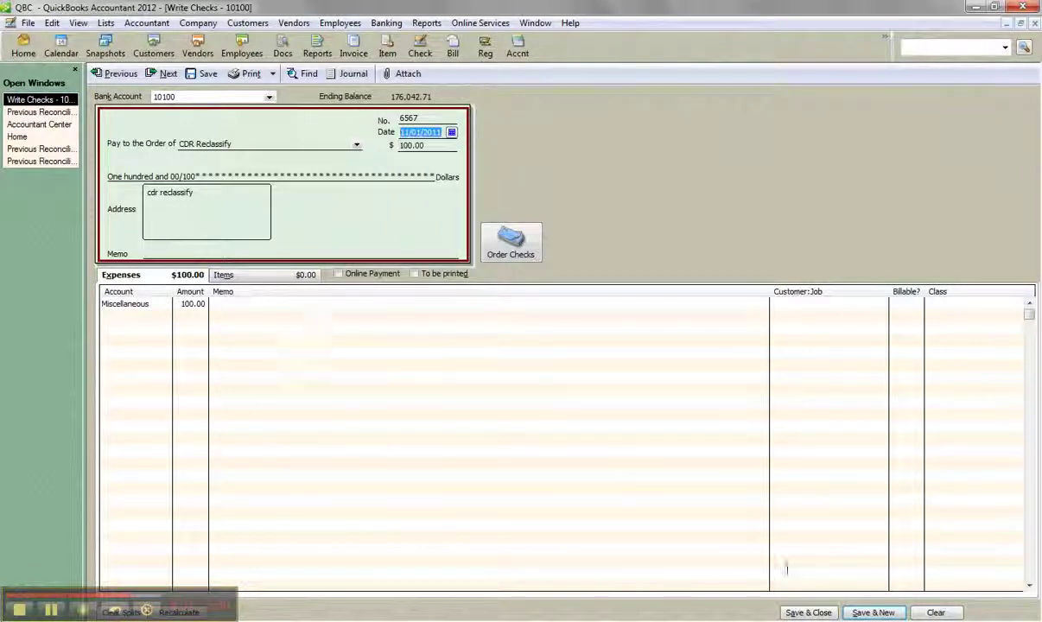
{"action": "left_click", "coordinate": [796, 613]}
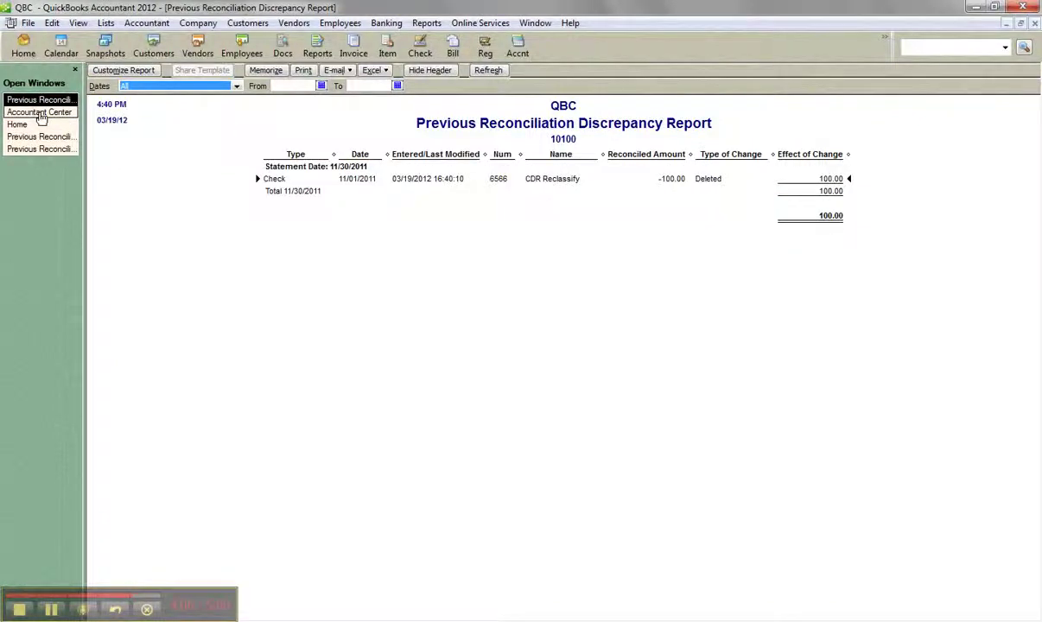
Begin a new reconciliation of account 10100 with statement date 11/30/2011 and ending balance 167442.42
{"action": "left_click", "coordinate": [40, 113]}
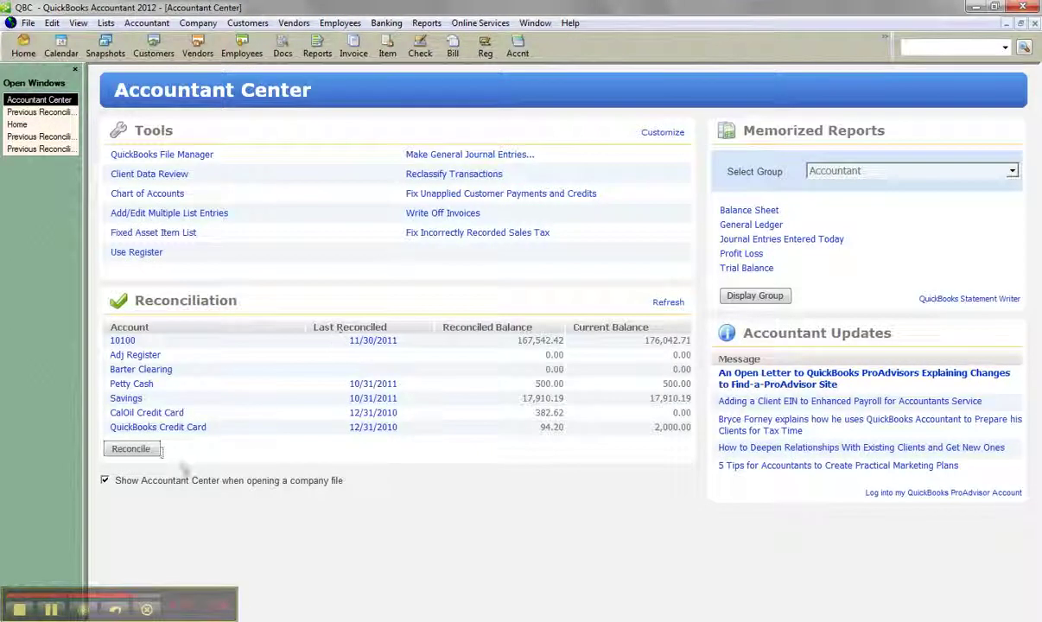
{"action": "left_click", "coordinate": [137, 449]}
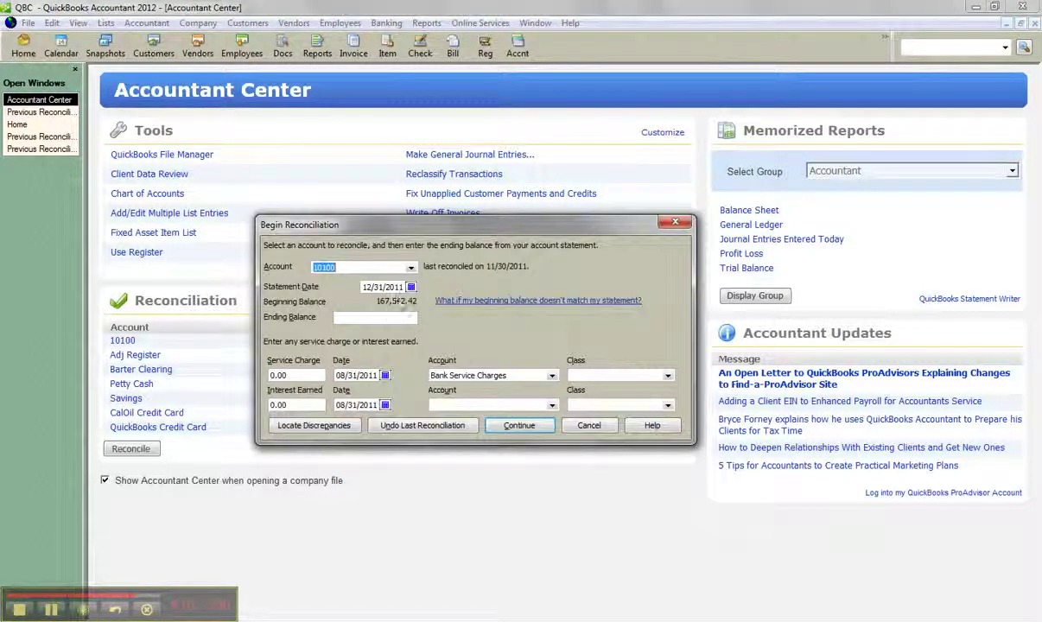
{"action": "left_click", "coordinate": [385, 287]}
{"action": "left_click", "coordinate": [368, 301]}
{"action": "left_click", "coordinate": [423, 368]}
{"action": "left_click", "coordinate": [401, 318]}
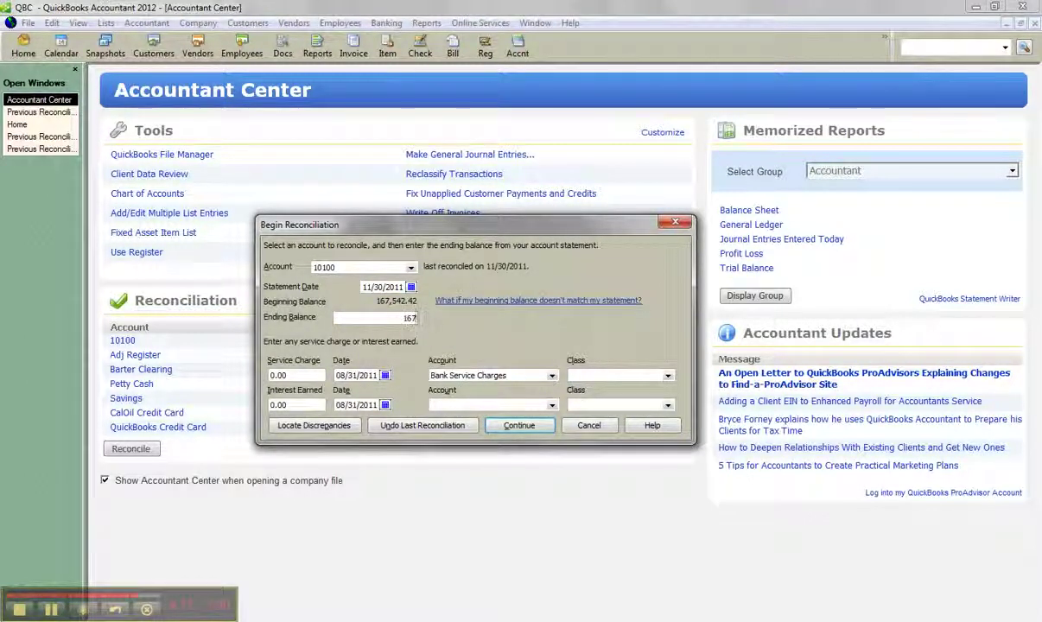
{"action": "type", "text": "167442.42"}
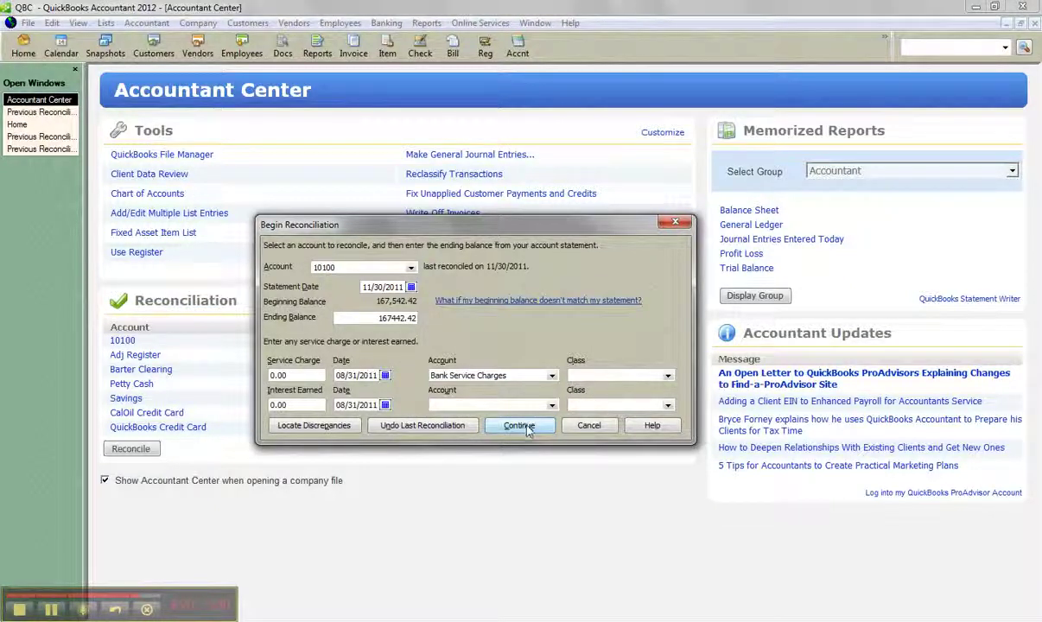
{"action": "left_click", "coordinate": [519, 425]}
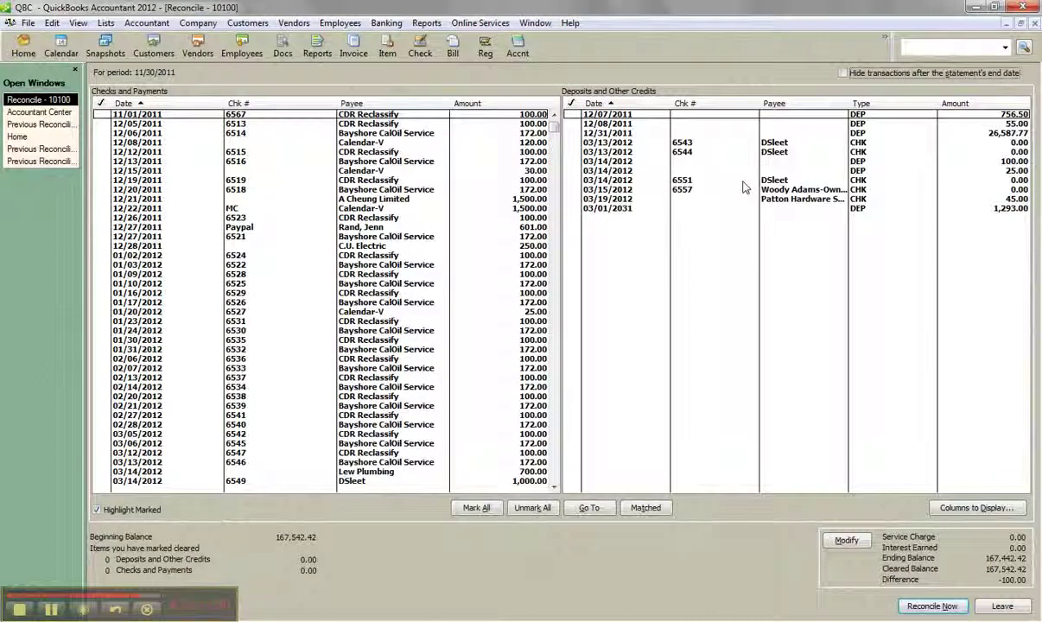
Hide transactions after the statement's end date, reconcile with the 11/01/2011 check marked cleared, and refresh the account balances without displaying a reconciliation report
{"action": "left_click", "coordinate": [843, 73]}
{"action": "left_click", "coordinate": [101, 114]}
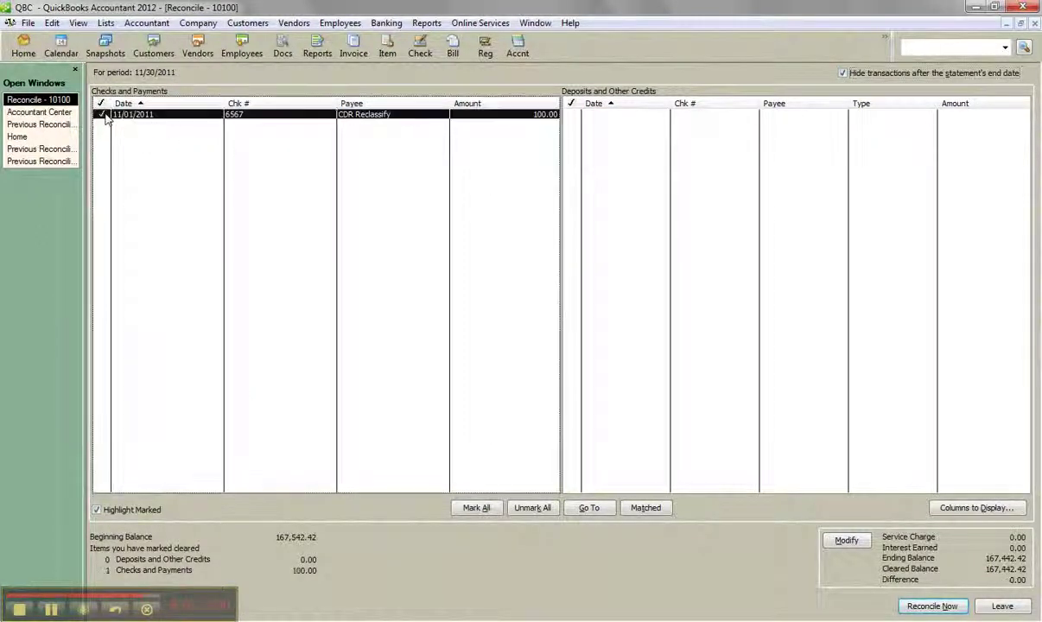
{"action": "left_click", "coordinate": [918, 607]}
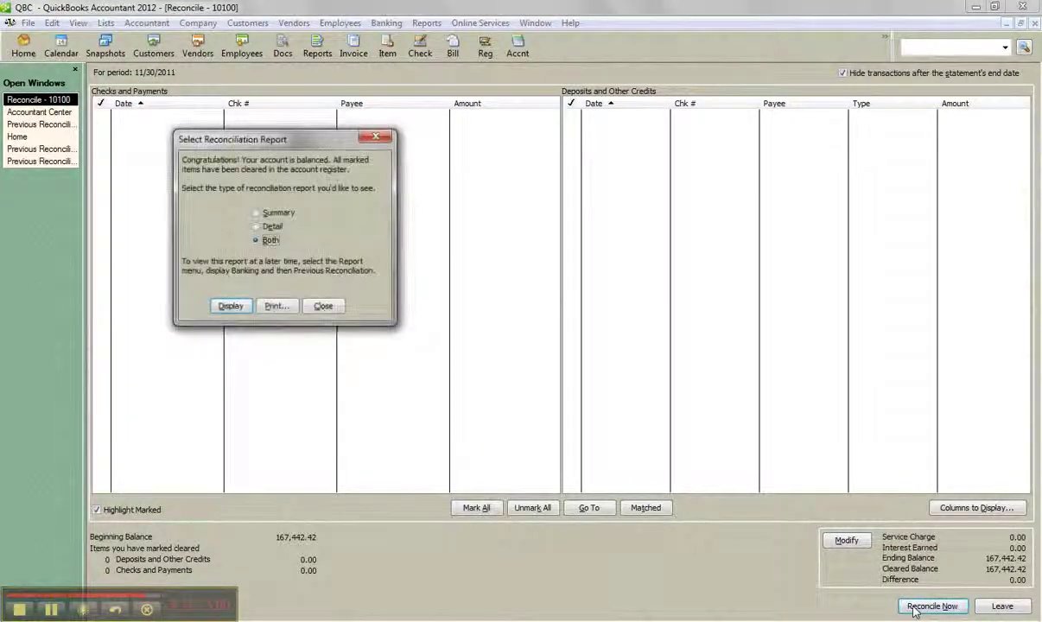
{"action": "left_click", "coordinate": [323, 307]}
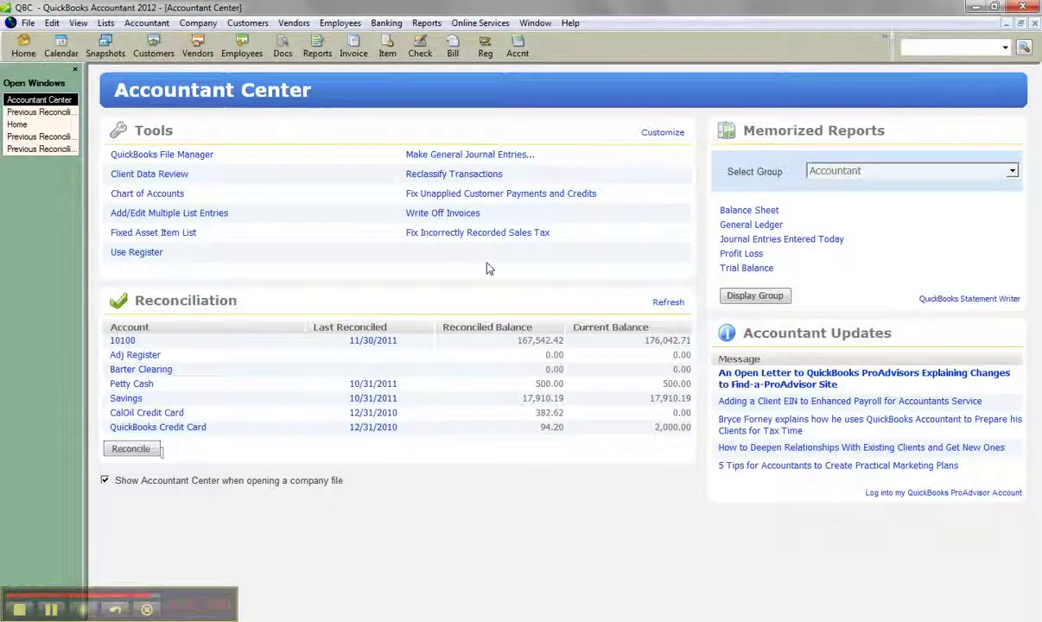
{"action": "left_click", "coordinate": [673, 305]}
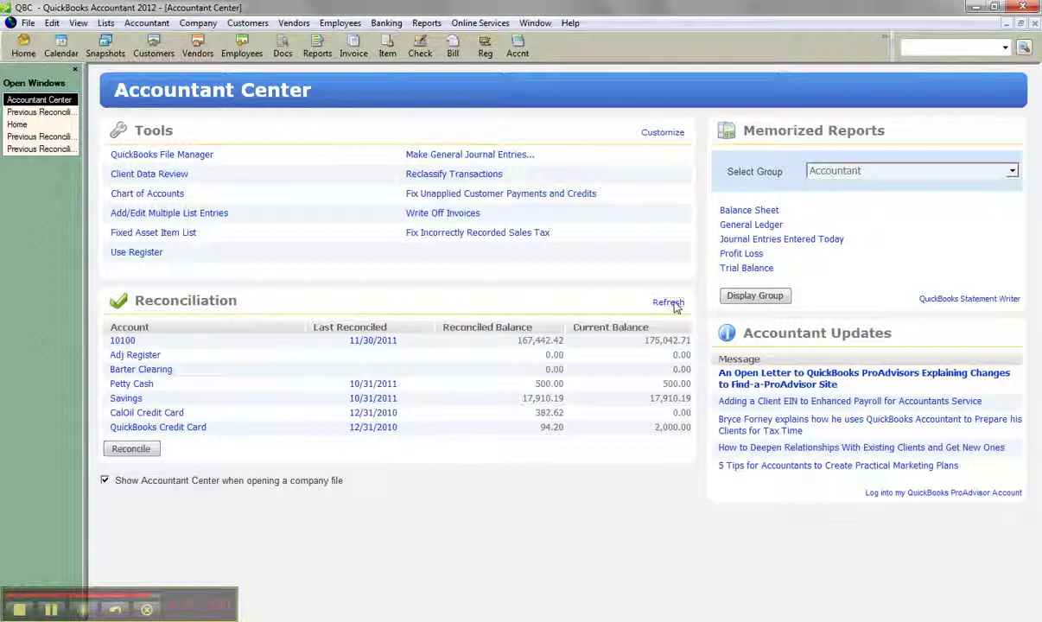